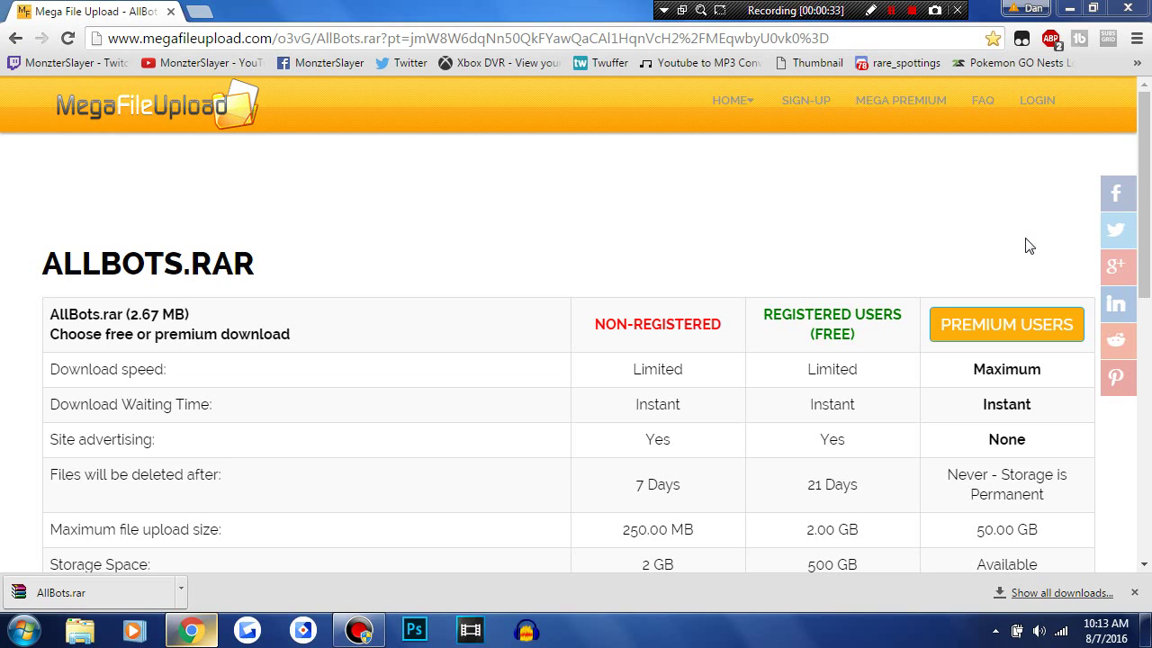
- Dismiss the download bar and re-request MegaFileUpload's free download until Save As proposes 'AllBots (1)'
click(1135, 596)
scroll(1030, 482, down, 3)
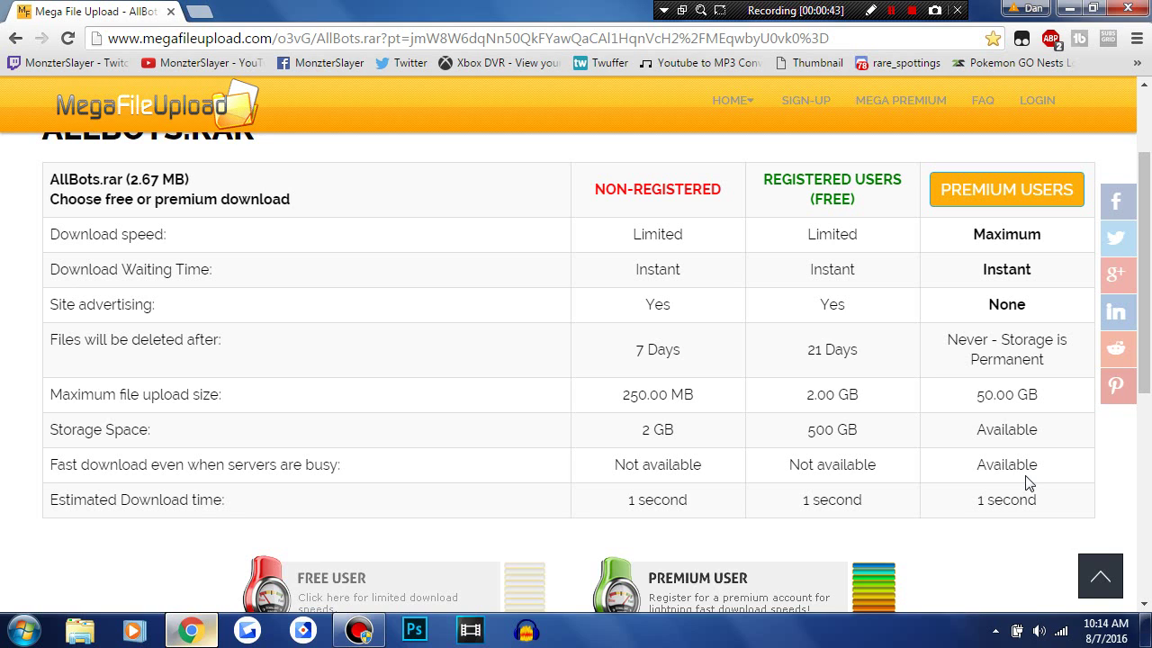
scroll(735, 339, down, 3)
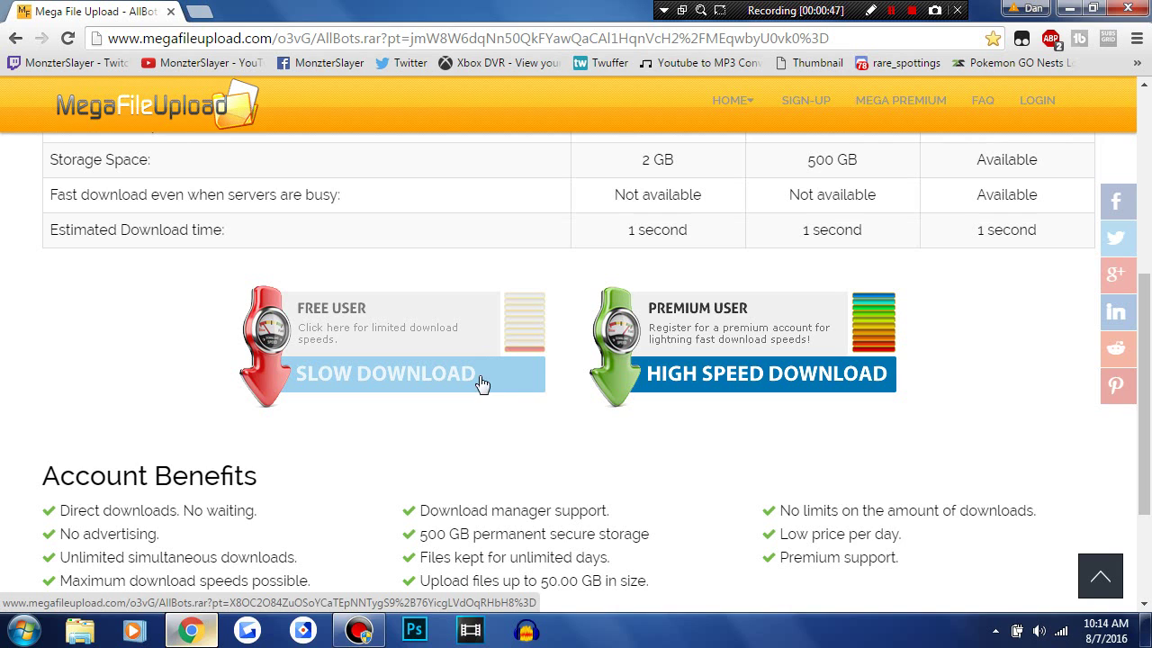
scroll(571, 333, up, 5)
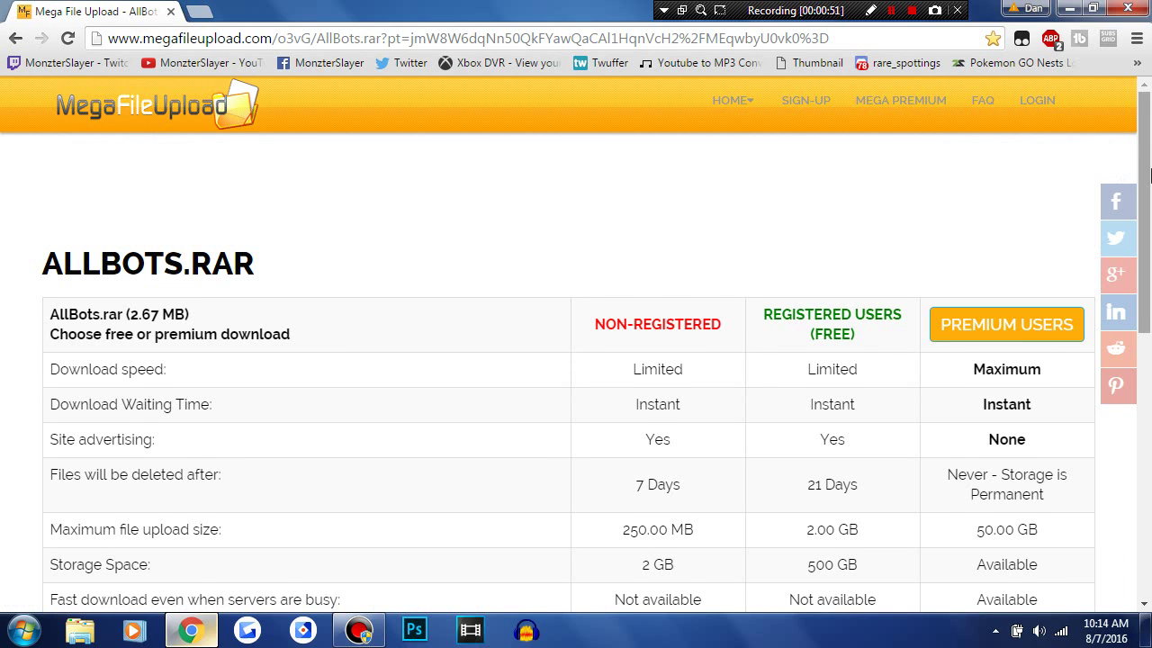
drag(1149, 288, 1150, 315)
scroll(509, 306, down, 4)
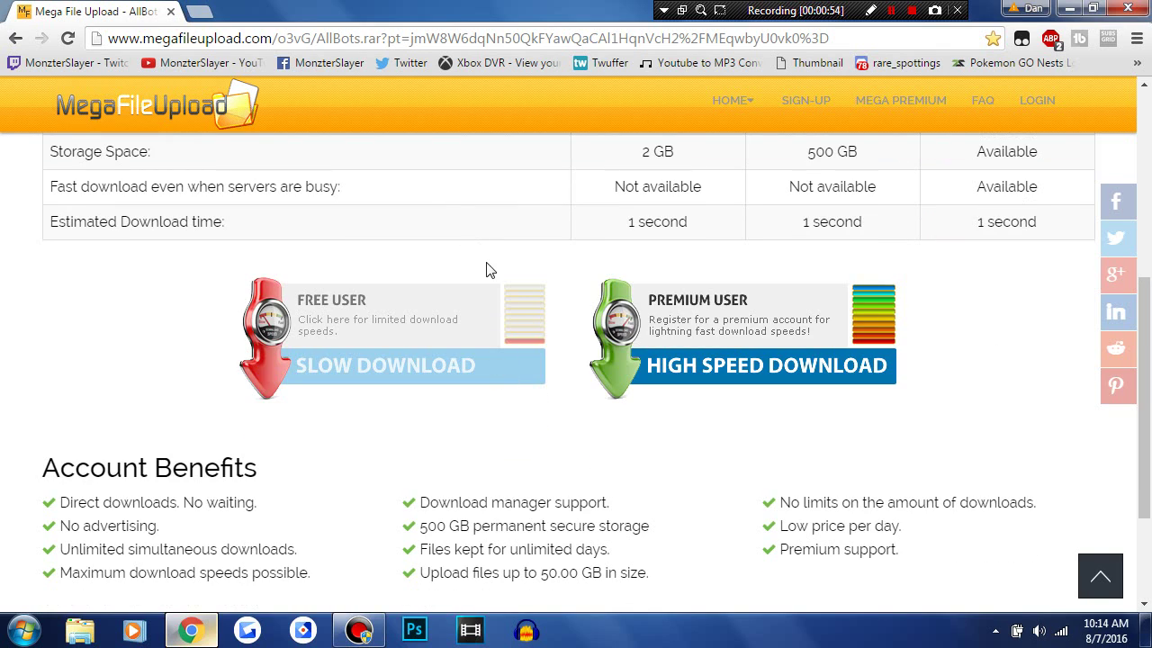
click(485, 357)
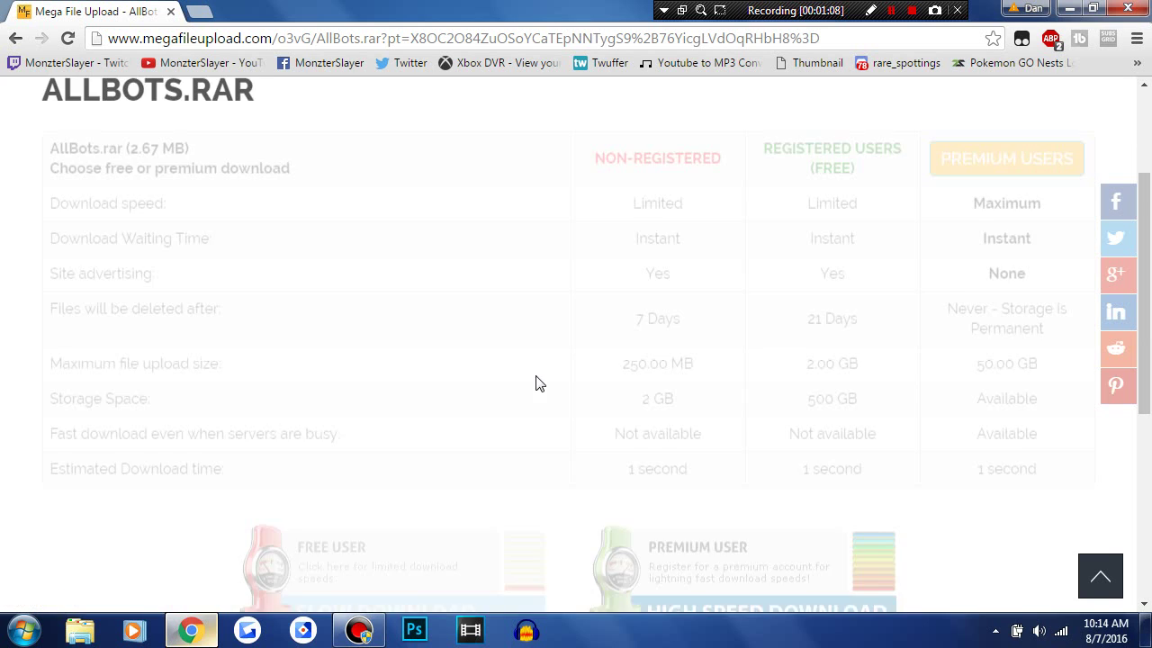
scroll(504, 405, down, 2)
click(428, 437)
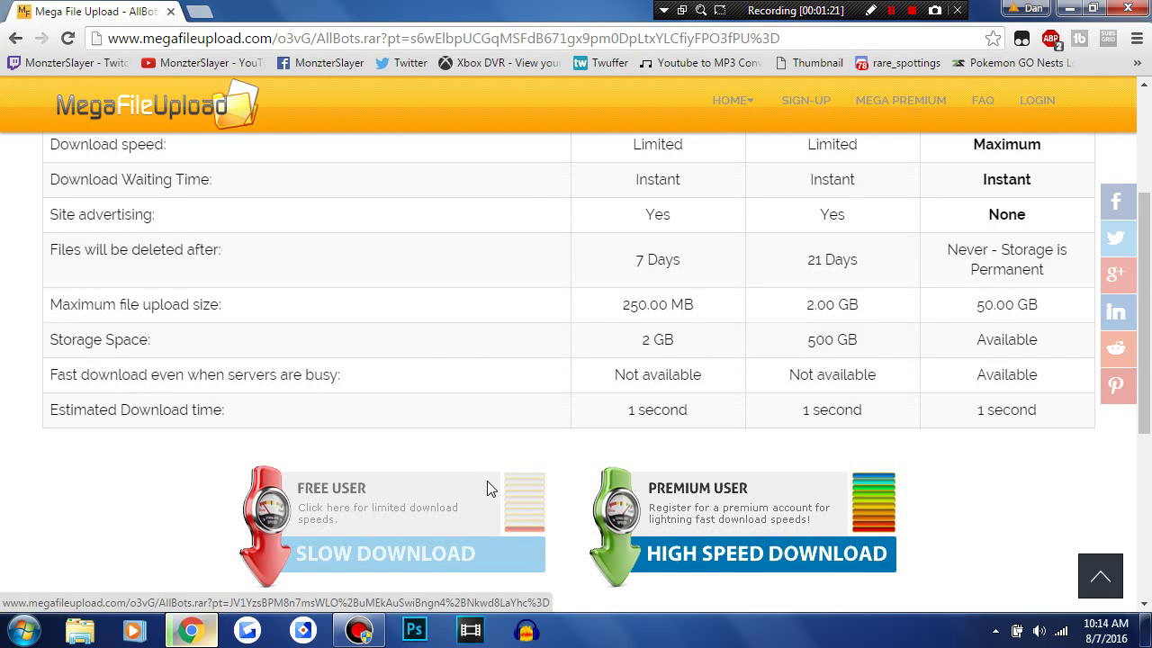
click(490, 488)
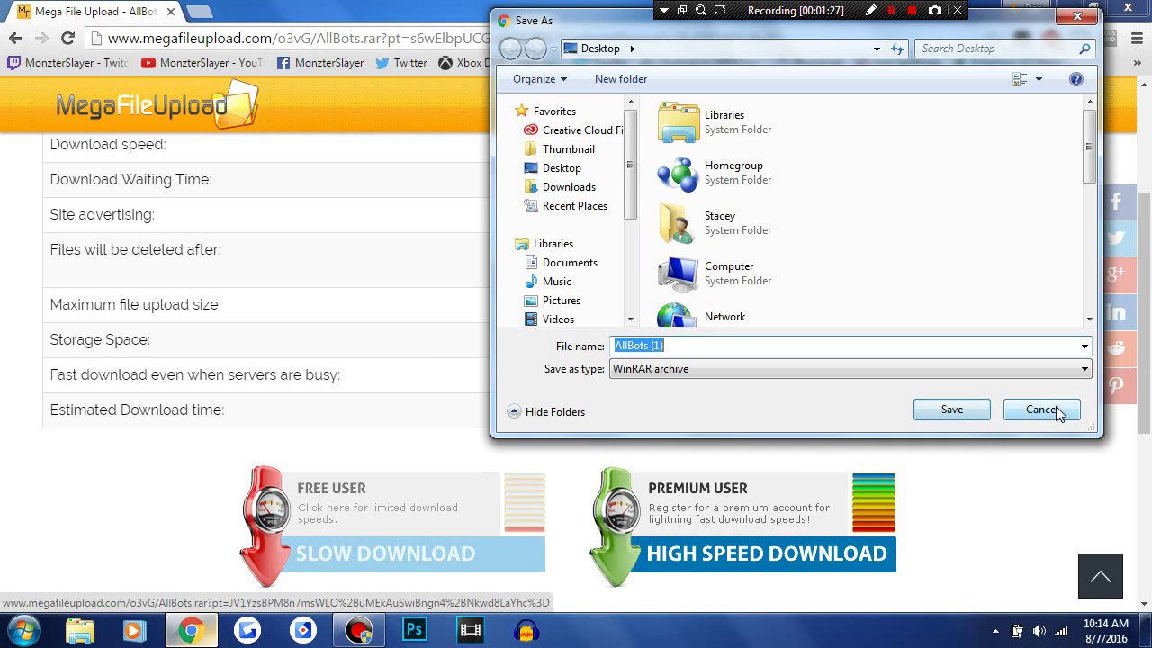
- Cancel saving the duplicate 'AllBots (1)' archive and minimize the browser to the desktop
click(700, 12)
key(Escape)
key(super+d)
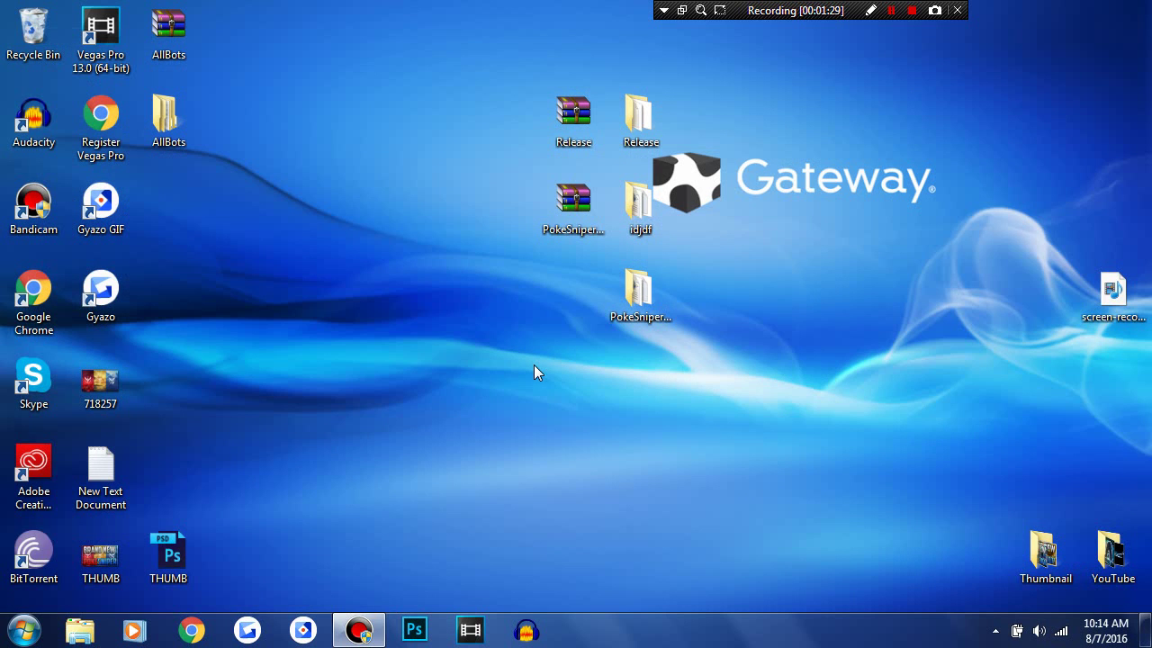
- Place the Release folder and archive side by side, with the AllBots folder beside its archive
click(572, 115)
mouse_move(637, 117)
mouse_down()
mouse_move(826, 458)
mouse_move(434, 489)
mouse_move(496, 214)
mouse_move(438, 468)
mouse_up()
drag(573, 117, 506, 471)
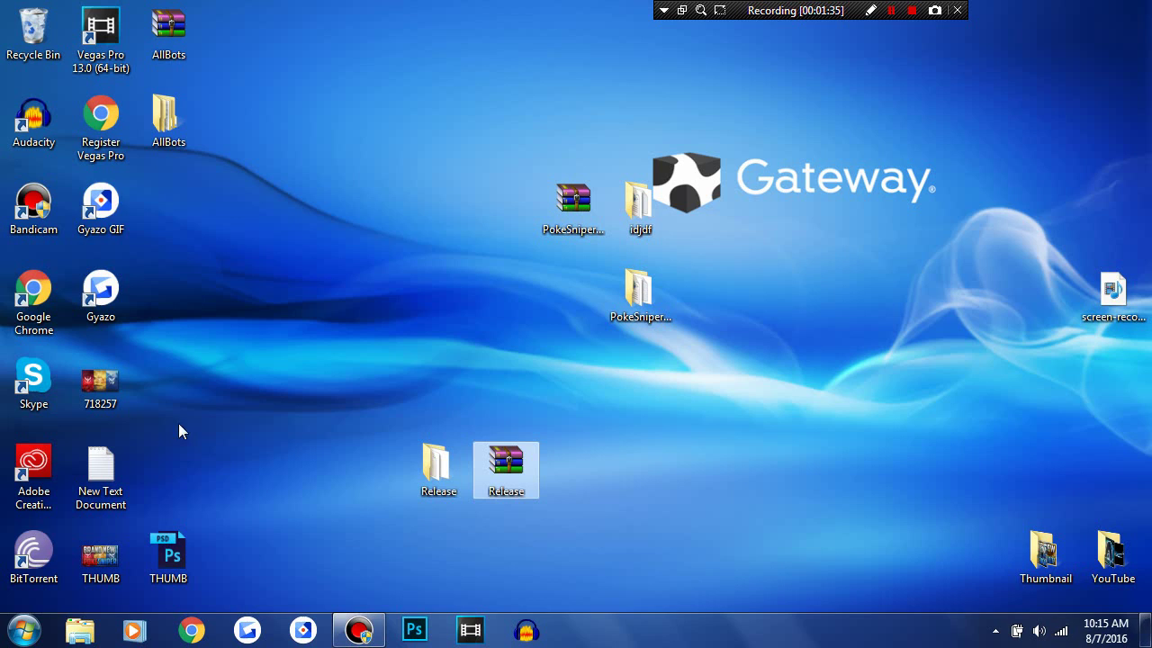
mouse_move(269, 191)
mouse_down()
mouse_move(142, 4)
mouse_move(450, 297)
mouse_up()
click(410, 376)
mouse_move(409, 377)
mouse_down()
mouse_move(526, 297)
mouse_move(512, 304)
mouse_up()
- Delete the AllBots archive and folder, then open the Recycle Bin
click(439, 294)
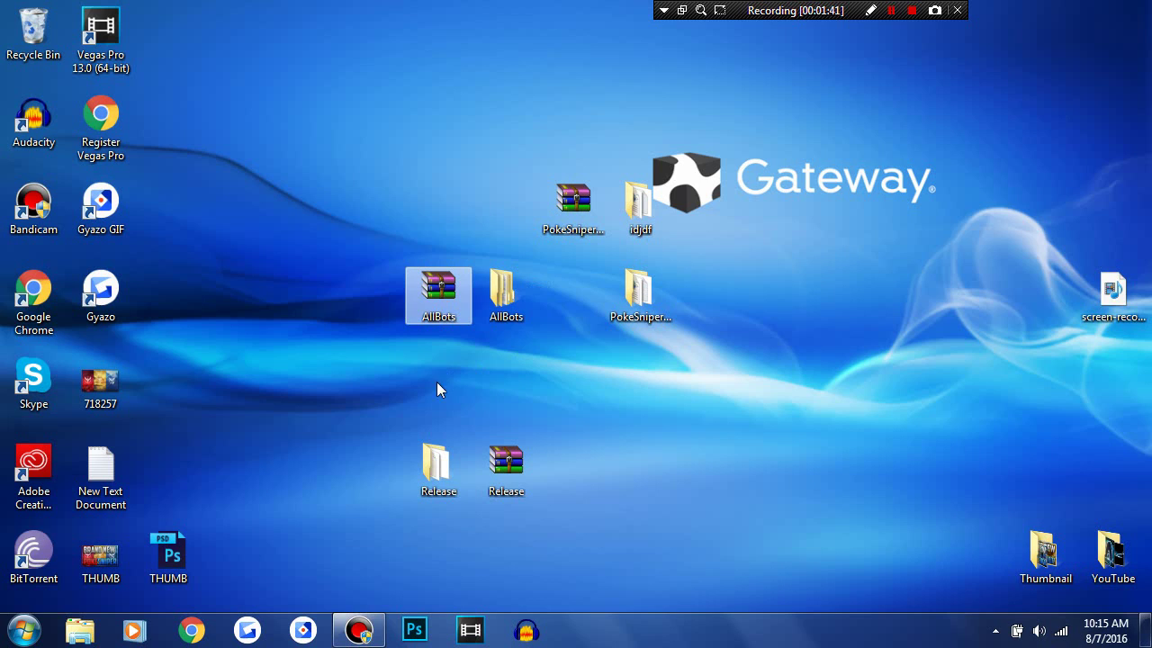
click(513, 293)
mouse_move(439, 288)
mouse_down()
mouse_move(18, 104)
mouse_move(33, 31)
mouse_up()
key(Delete)
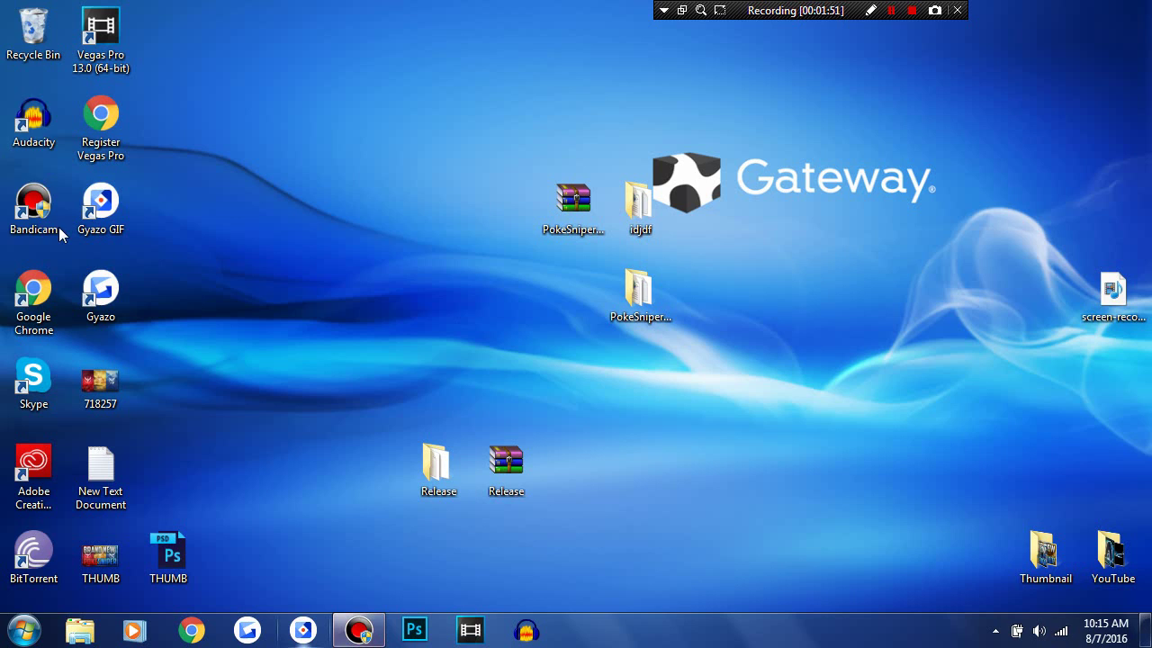
double_click(46, 37)
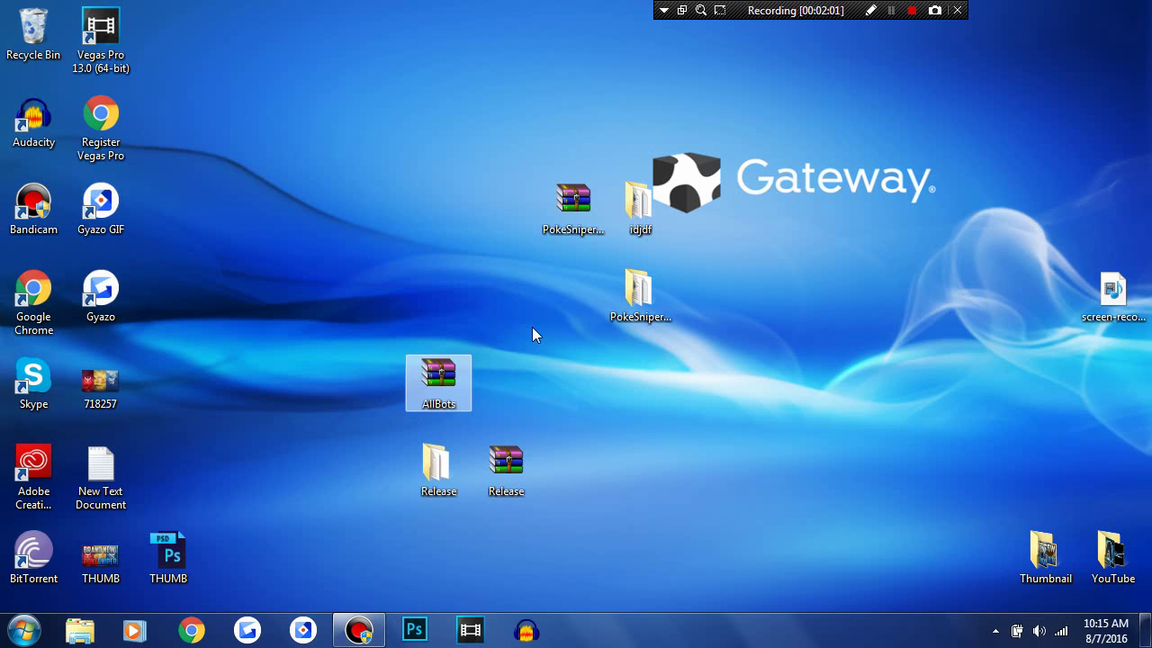
- Extract the AllBots archive and open the inner AllBots folder
right_click(415, 376)
click(527, 91)
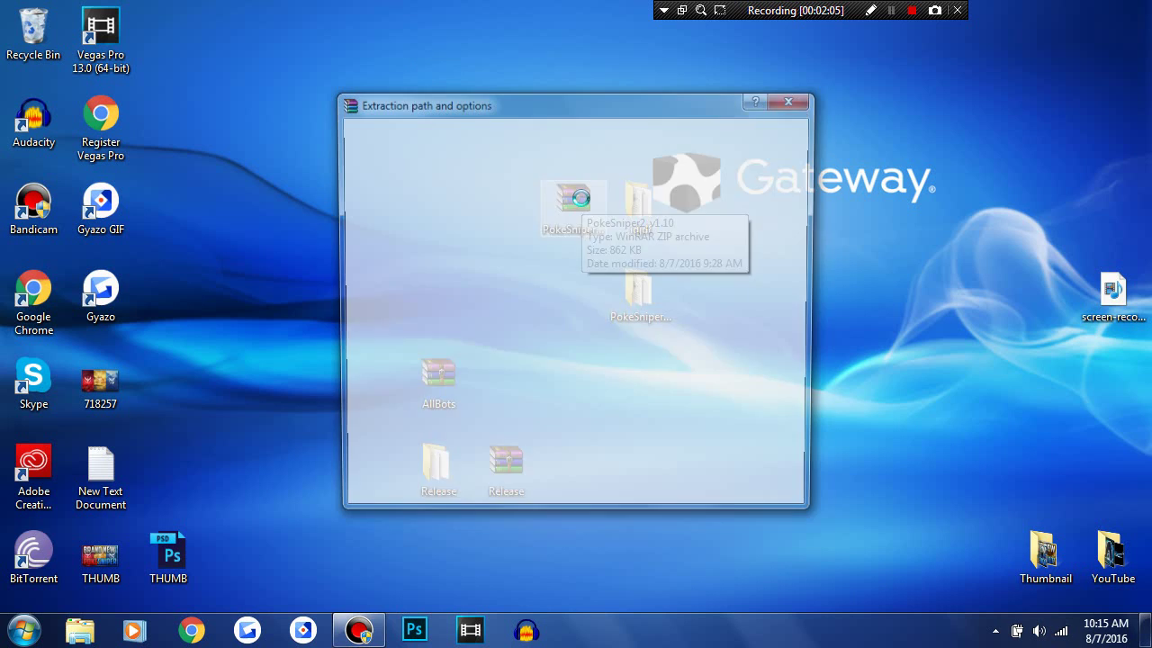
key(Return)
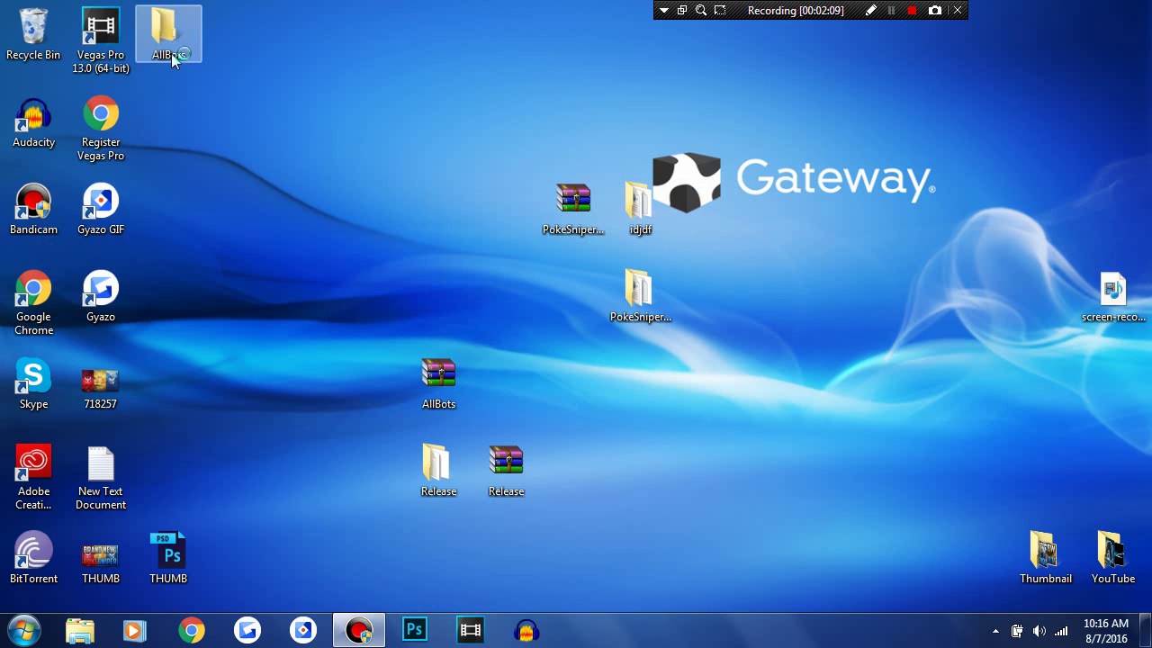
drag(171, 53, 524, 376)
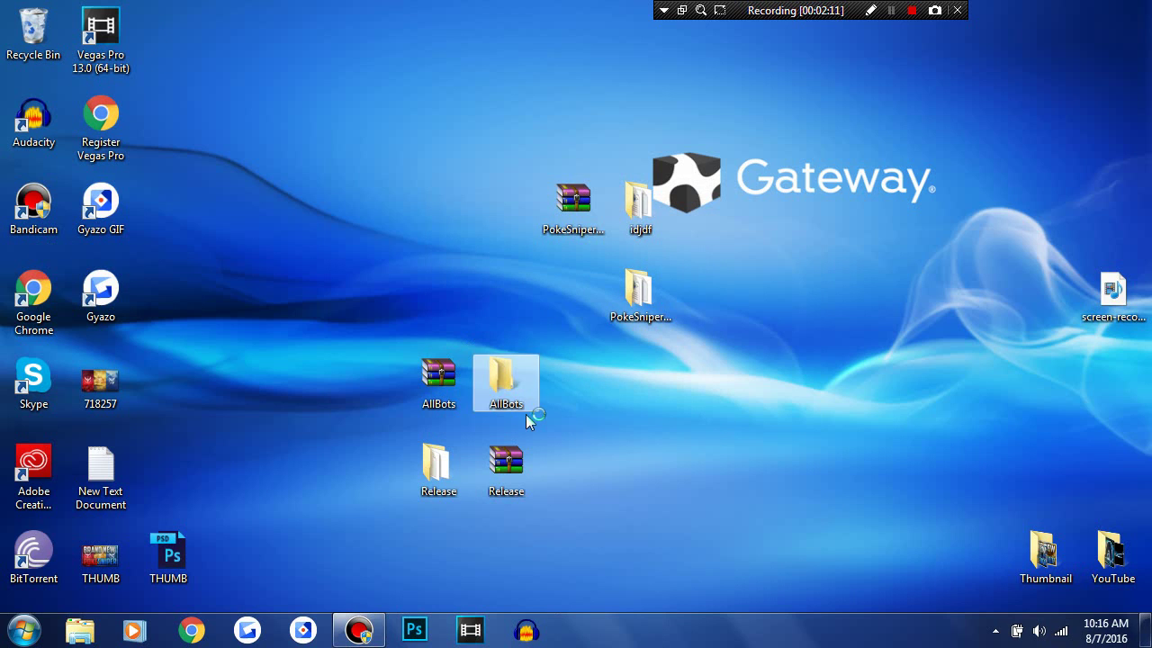
double_click(498, 364)
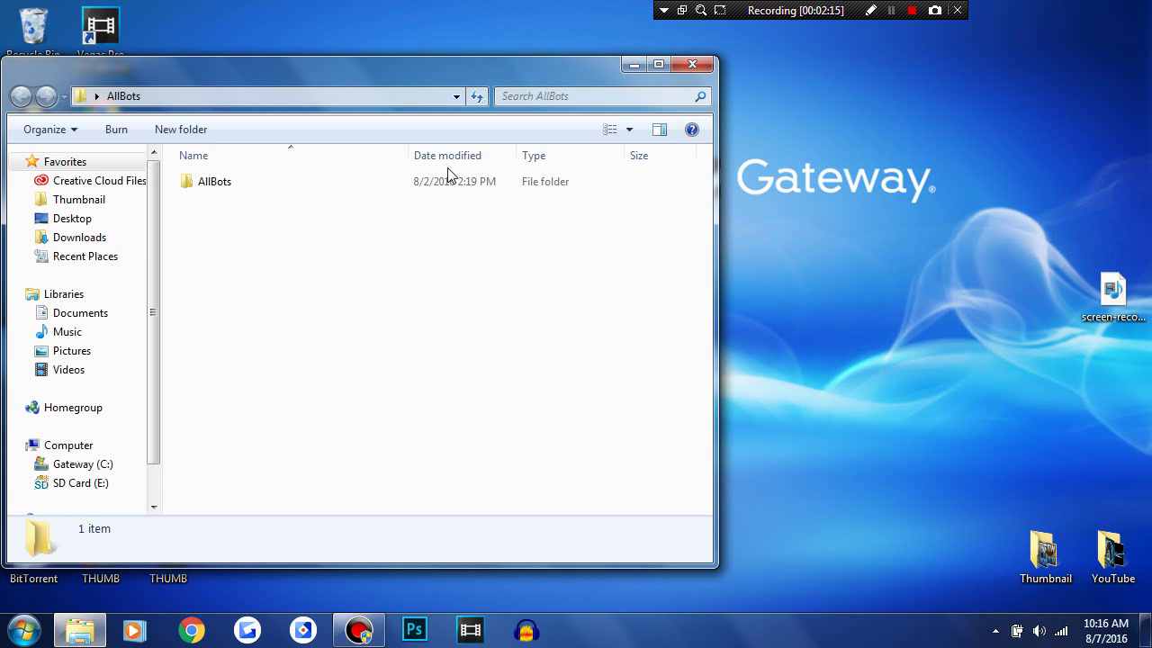
click(453, 183)
double_click(393, 187)
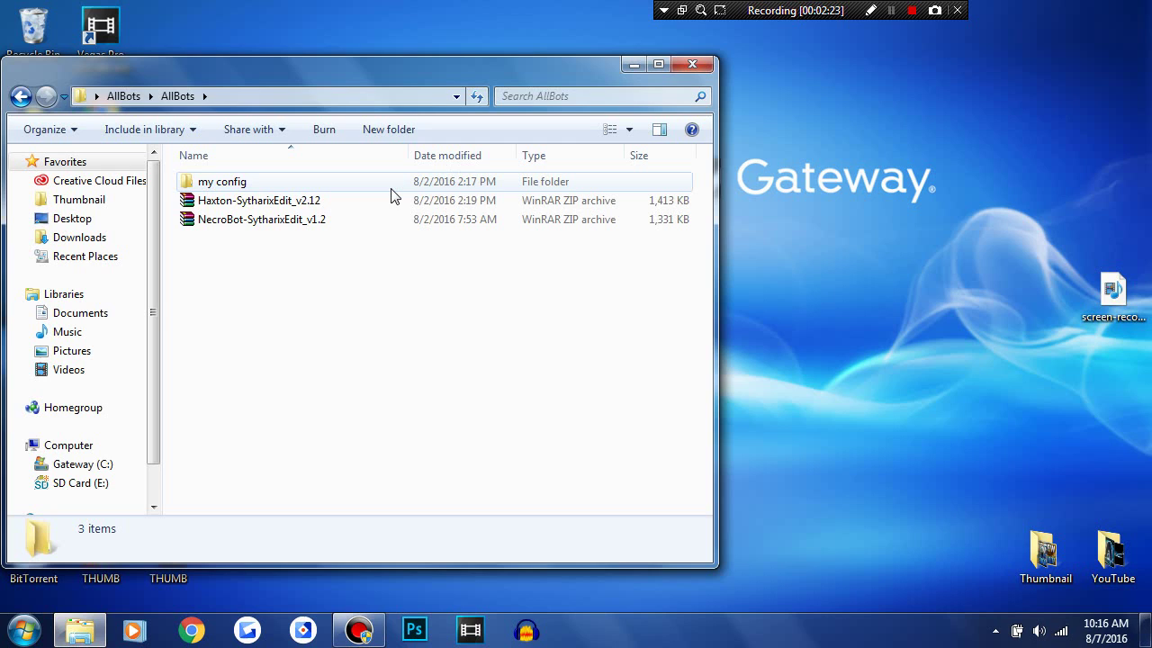
- Extract the NecroBot-SytharixEdit_v1.2 archive with the default extraction settings
click(405, 187)
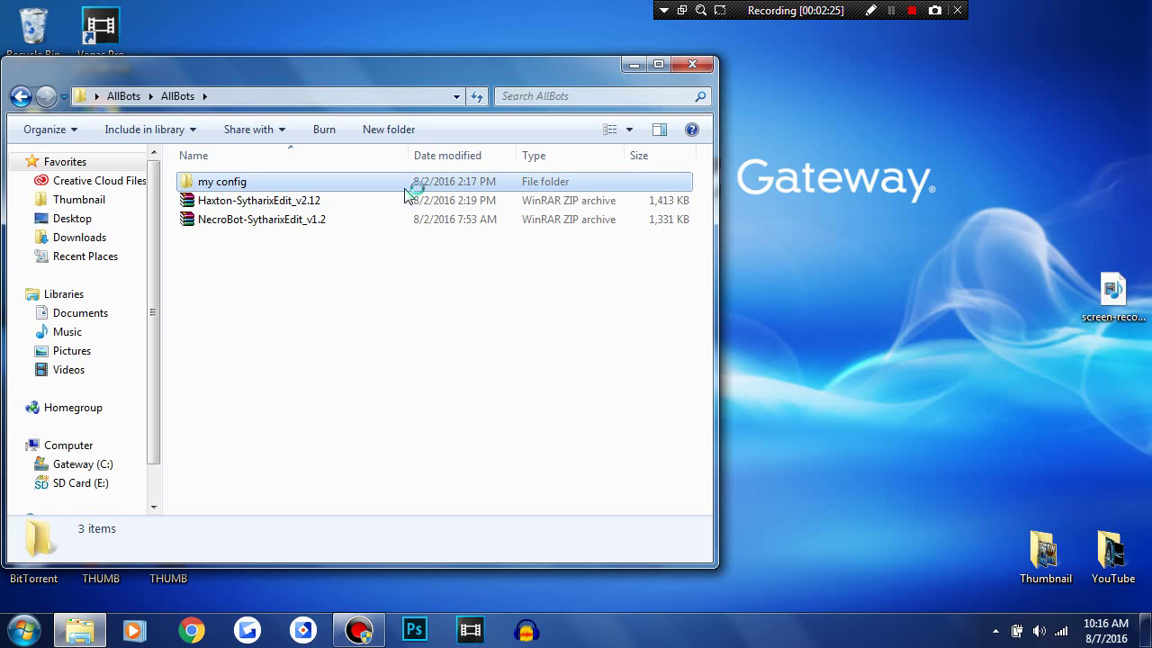
click(184, 97)
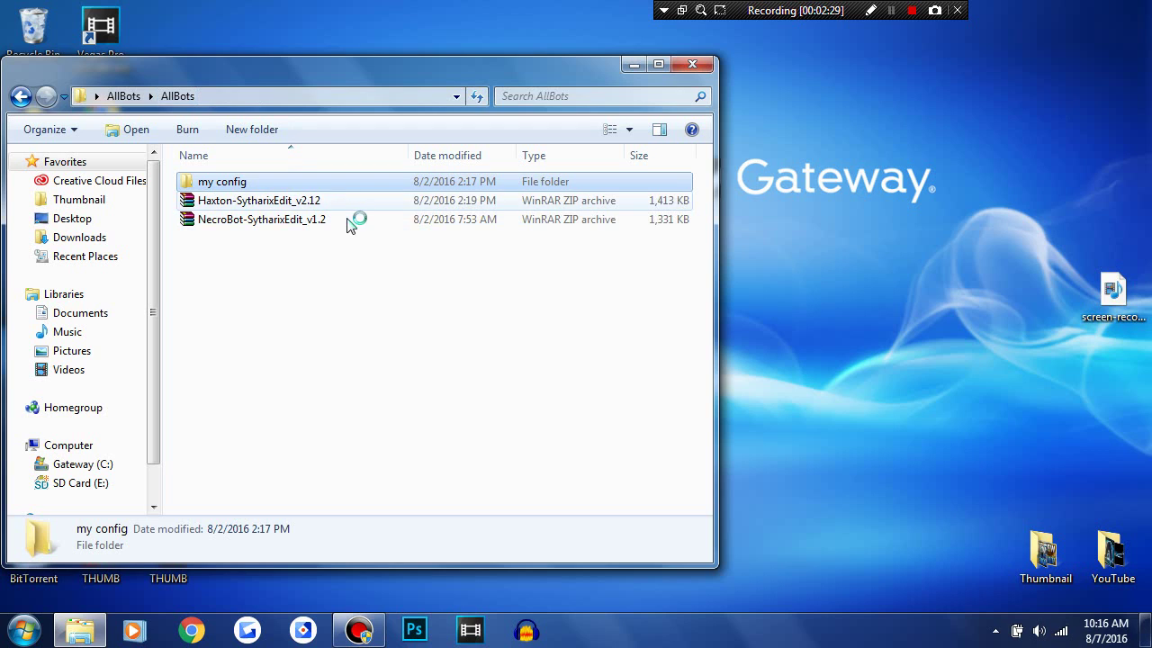
click(350, 221)
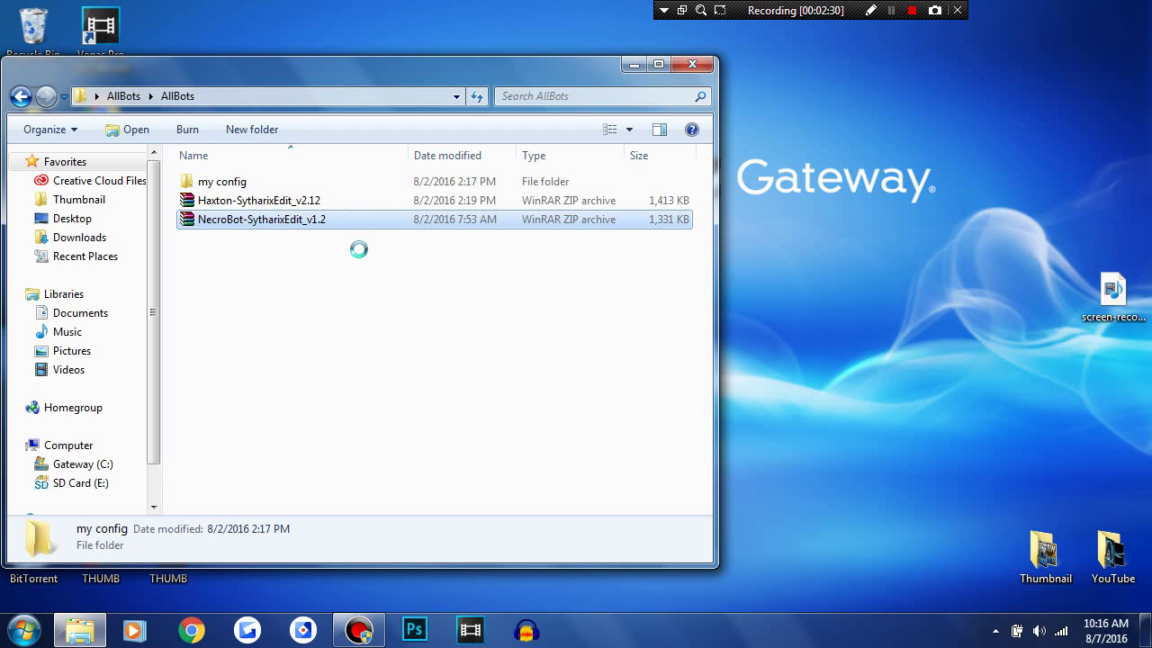
right_click(349, 220)
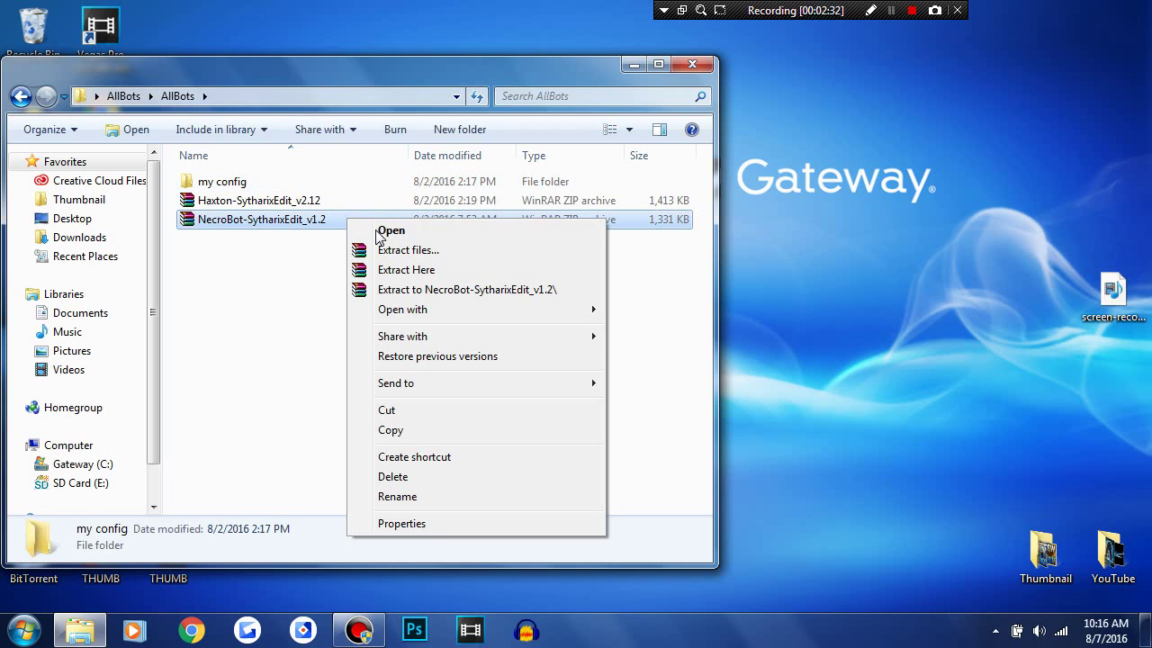
click(436, 261)
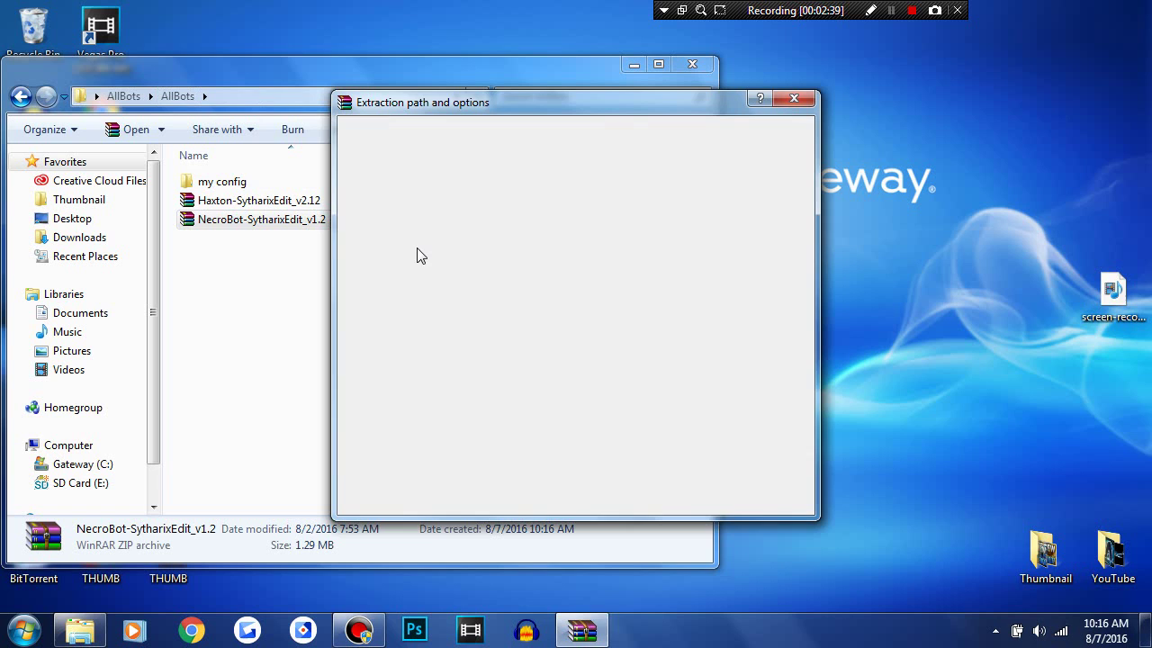
key(Return)
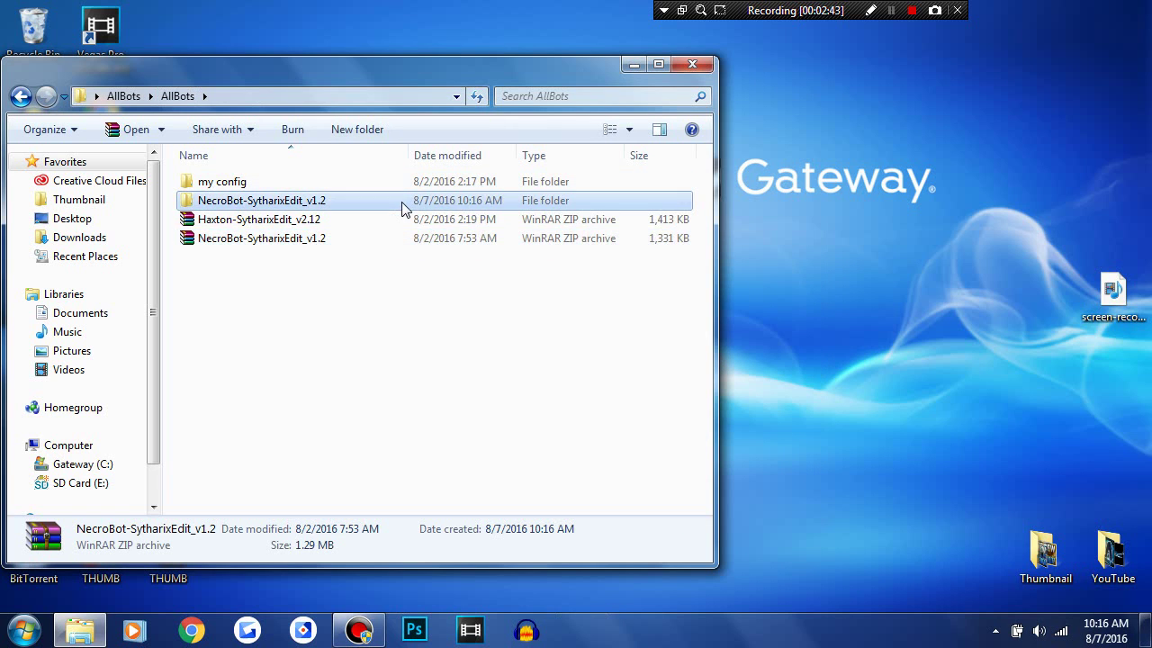
- Open NecroBot-SytharixEdit_v1.2 > Config in a window on the right side of the screen
double_click(402, 208)
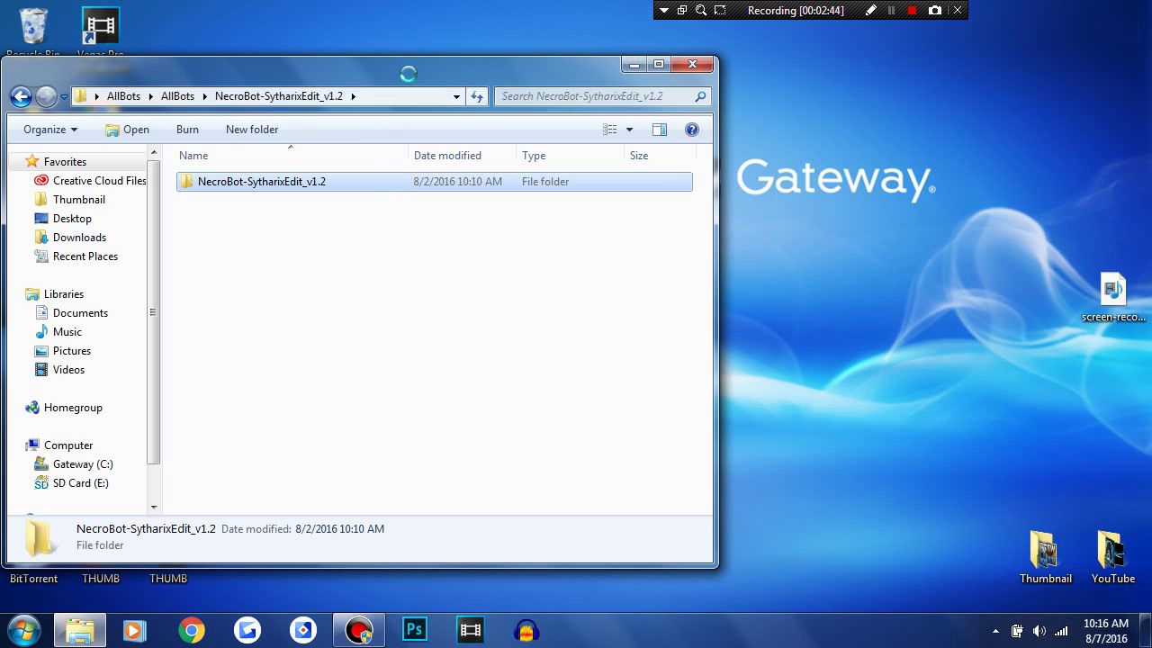
mouse_move(410, 72)
mouse_down()
mouse_move(514, 64)
mouse_move(876, 84)
mouse_up()
double_click(711, 200)
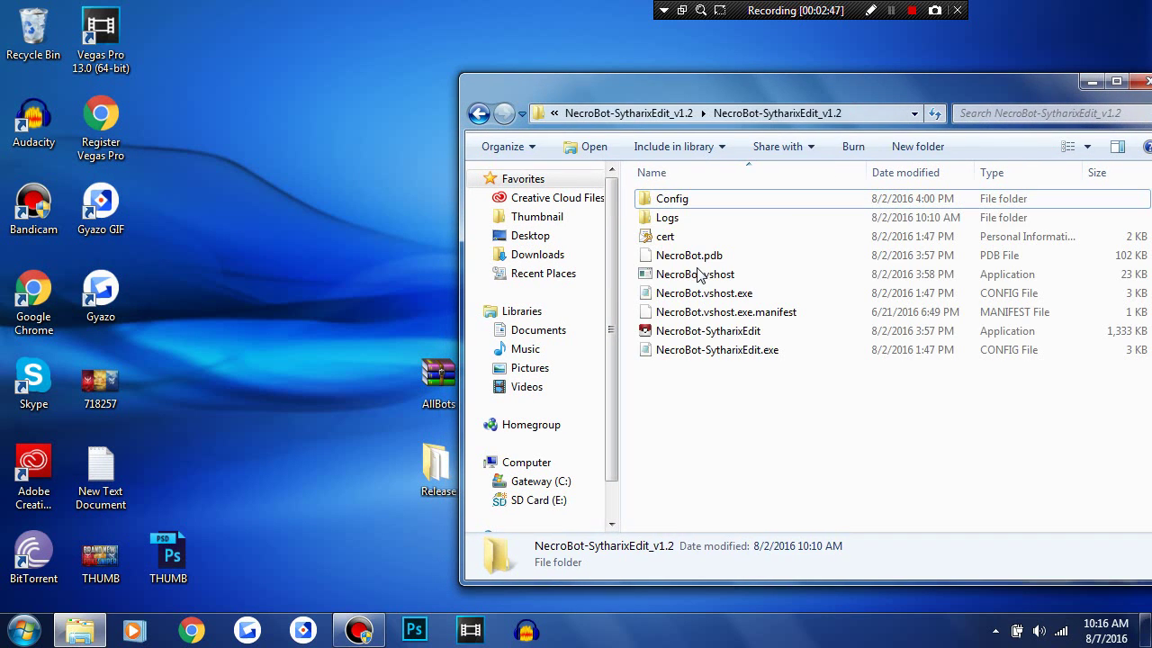
click(707, 203)
double_click(707, 204)
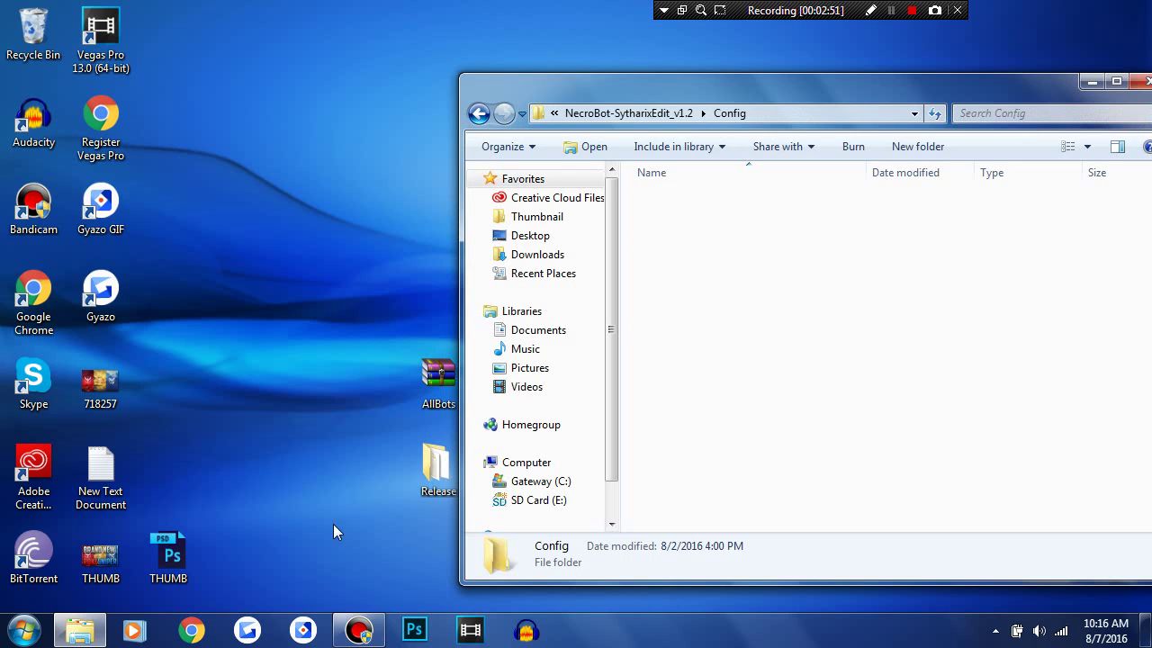
- Snap the Release window left and the NecroBot Config window right, then open Release's Config
click(412, 472)
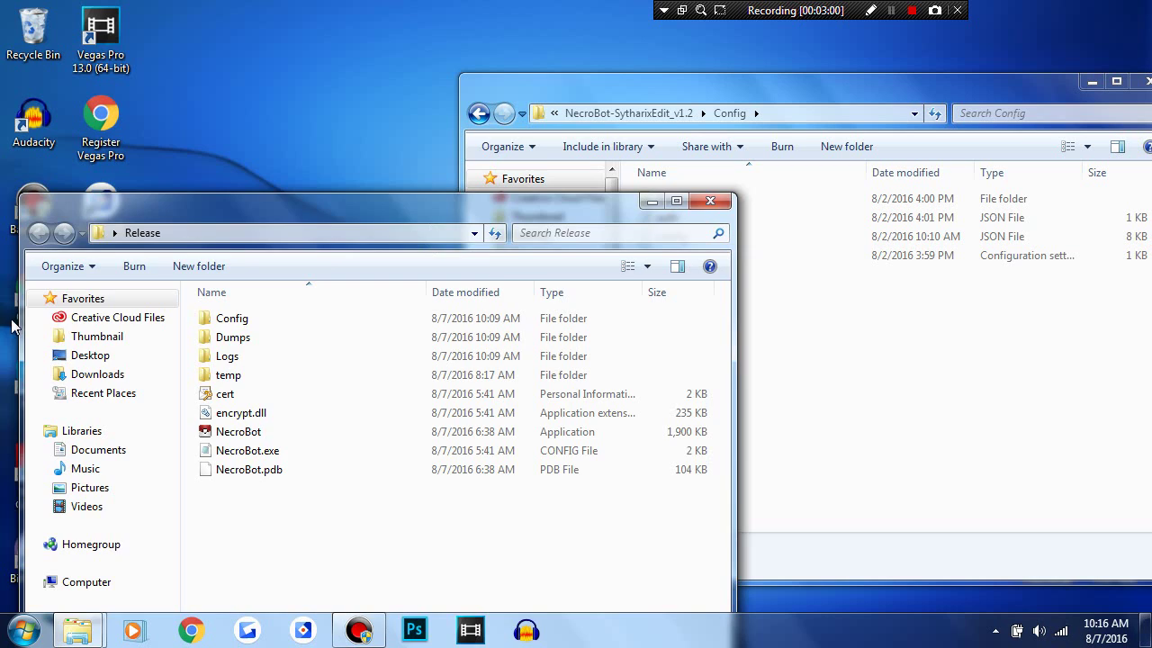
drag(428, 225, 4, 333)
drag(889, 90, 1151, 90)
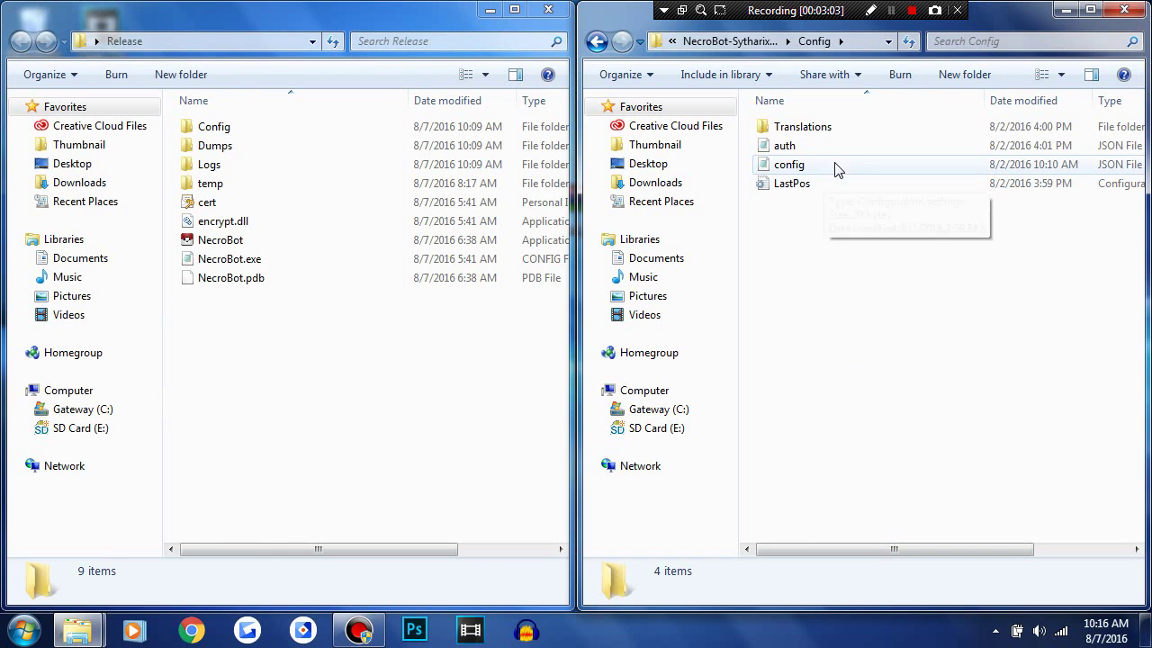
click(277, 131)
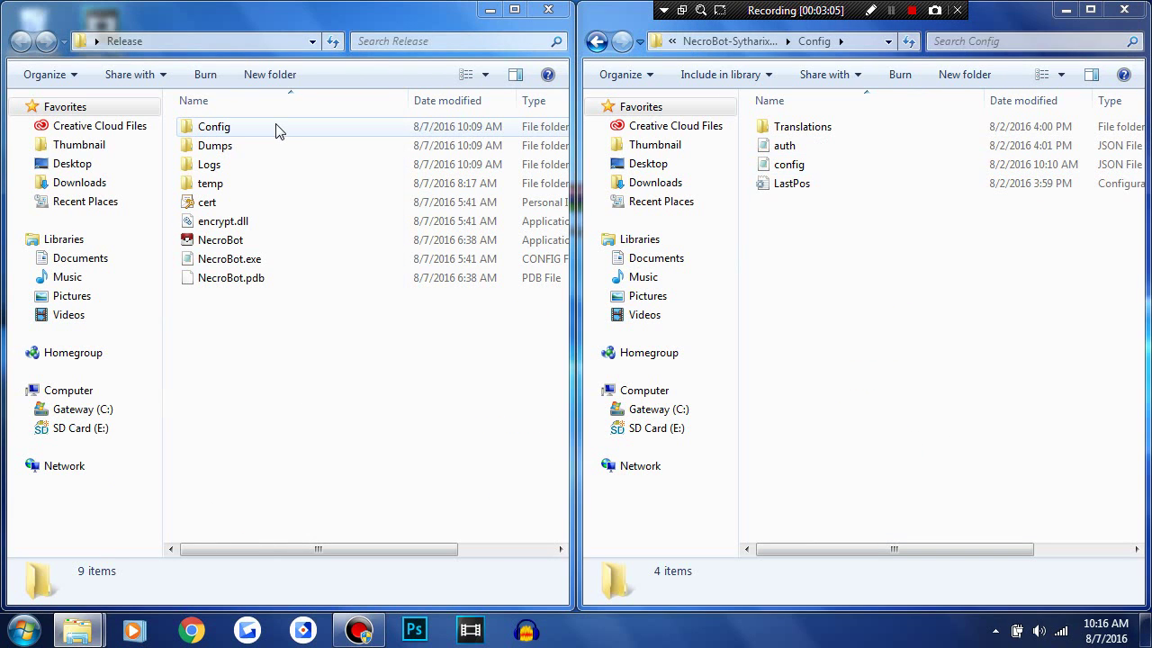
double_click(277, 130)
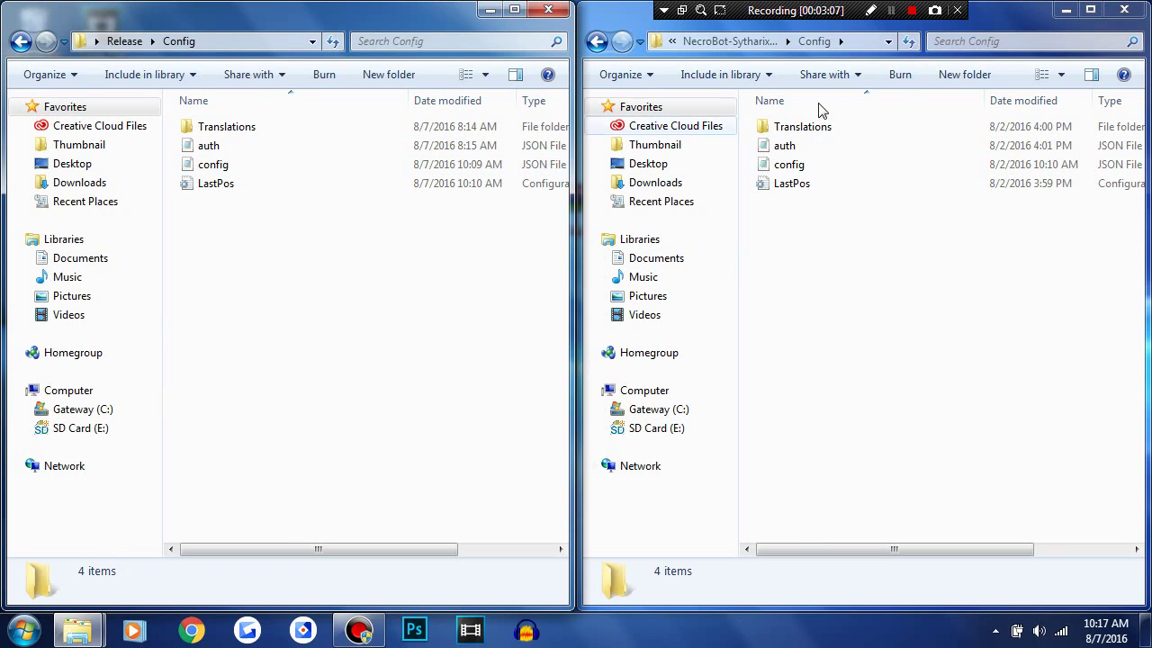
double_click(851, 164)
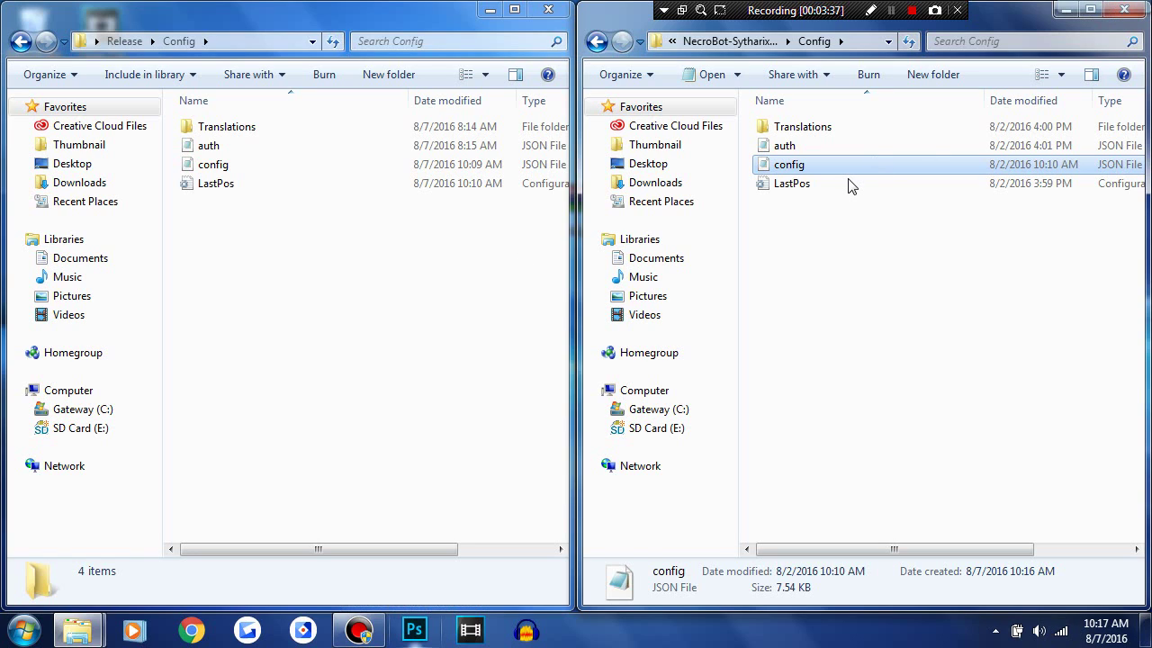
click(511, 18)
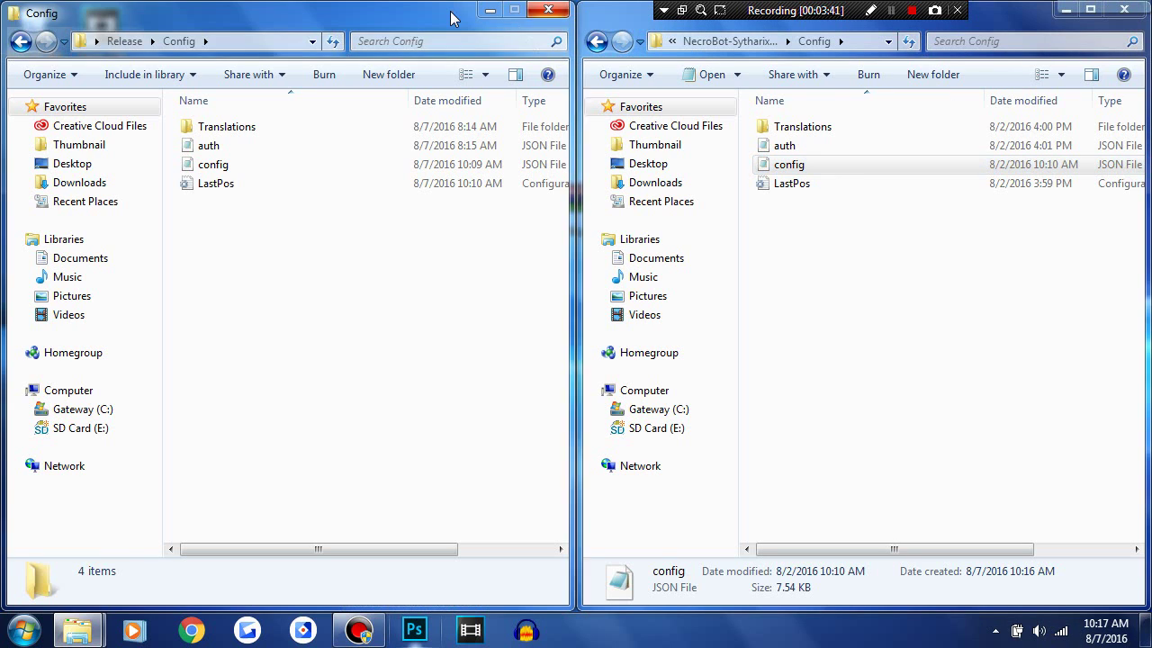
click(623, 28)
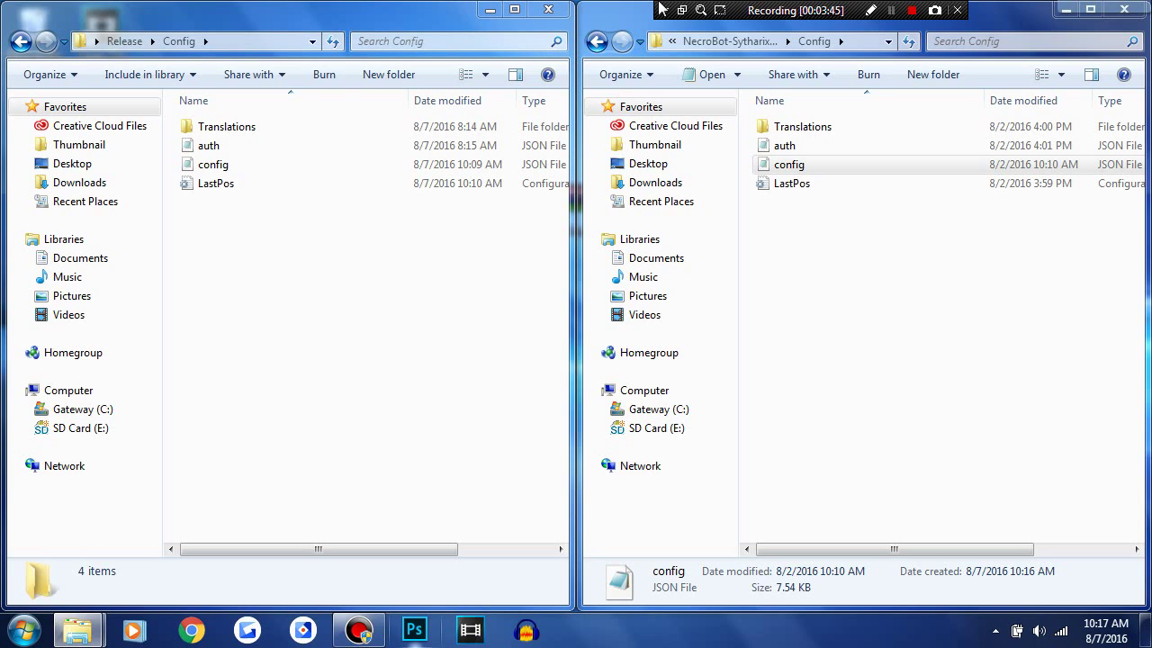
mouse_move(879, 165)
mouse_down()
mouse_move(615, 189)
mouse_move(442, 234)
mouse_move(438, 213)
mouse_move(520, 417)
mouse_move(864, 142)
mouse_move(905, 139)
mouse_move(890, 158)
mouse_up()
key(super+Down)
mouse_move(889, 13)
mouse_down()
mouse_move(941, 56)
mouse_move(965, 51)
mouse_move(969, 95)
mouse_move(908, 95)
mouse_move(729, 364)
mouse_move(749, 328)
mouse_move(712, 245)
mouse_move(743, 148)
mouse_move(705, 335)
mouse_up()
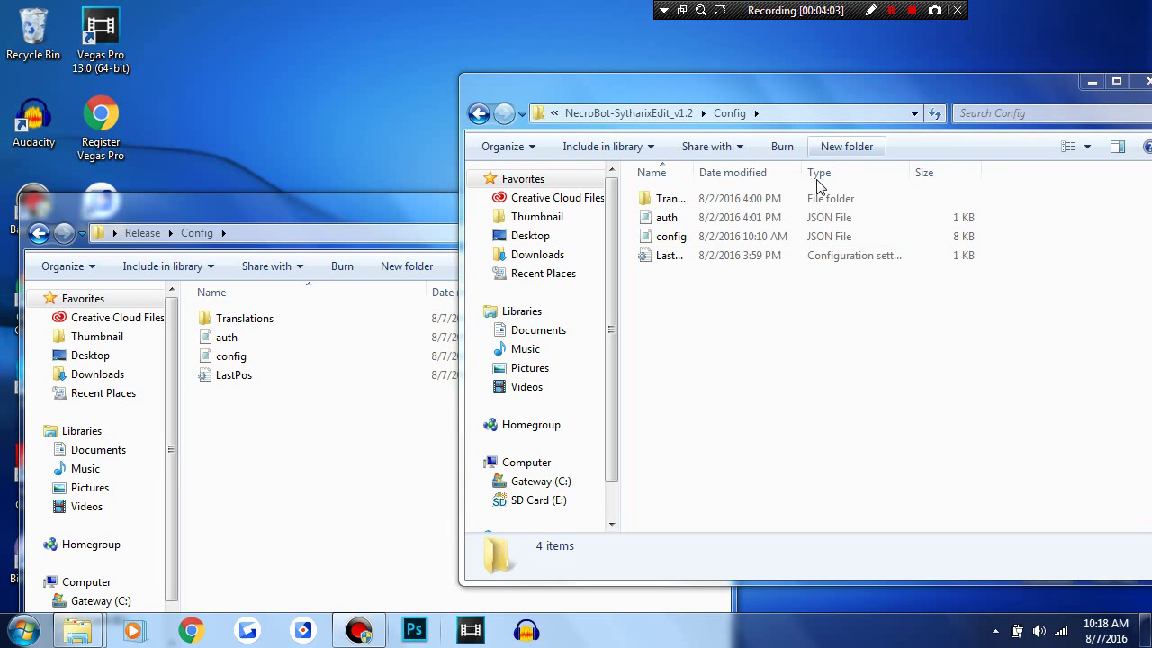
- Copy the extracted config file into the Release Config folder
click(774, 236)
mouse_move(745, 229)
mouse_down()
mouse_move(424, 324)
mouse_move(365, 378)
mouse_move(364, 419)
mouse_up()
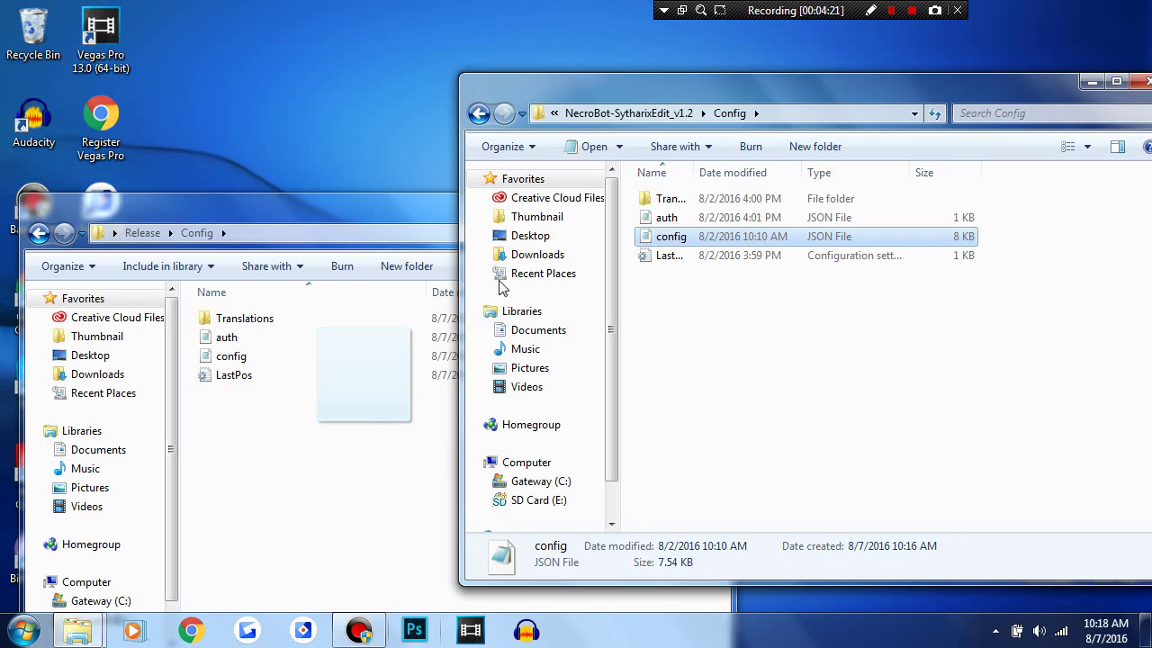
click(139, 234)
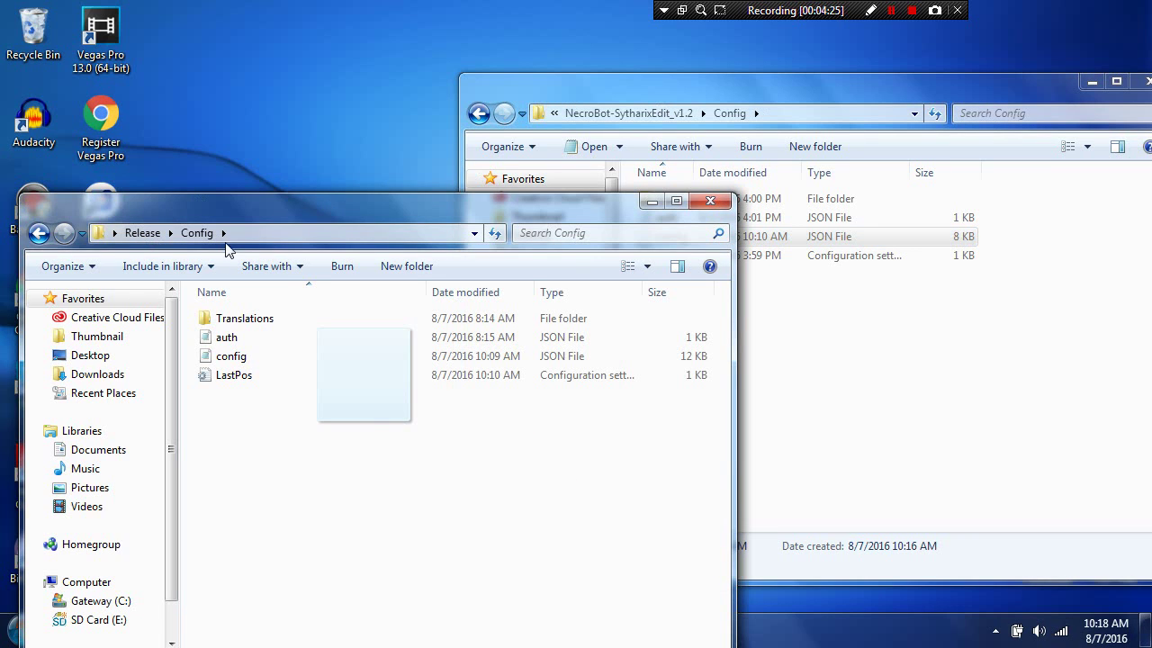
- Return to the Release folder, center its window, and select the NecroBot application
click(891, 10)
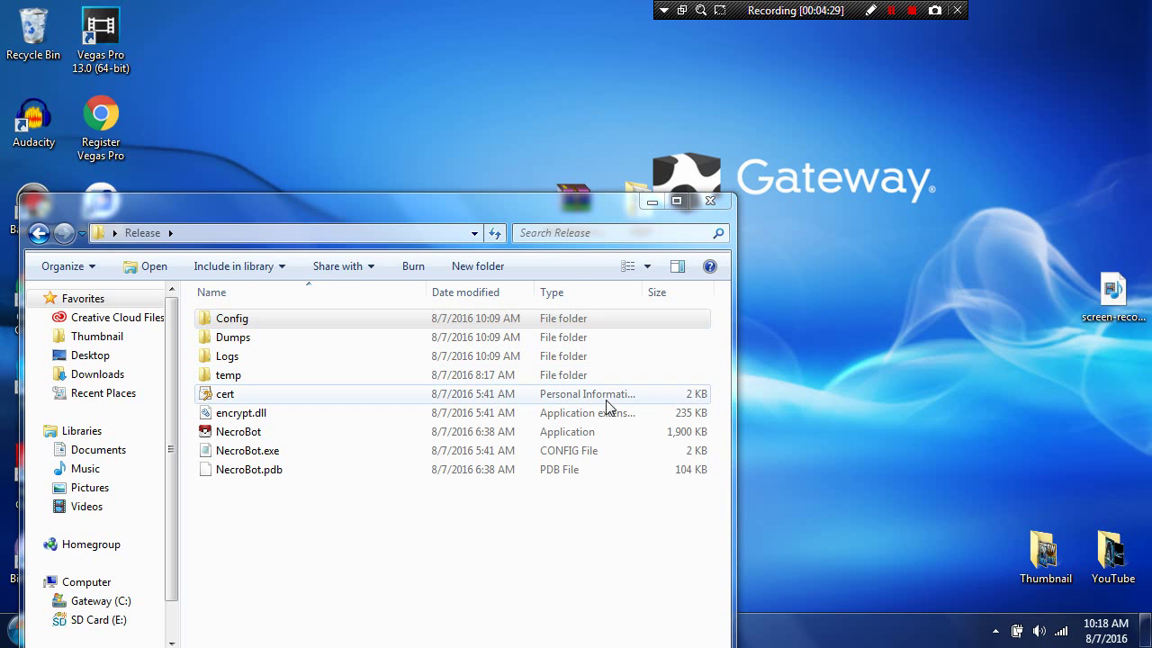
mouse_move(532, 204)
mouse_down()
mouse_move(746, 152)
mouse_move(717, 120)
mouse_up()
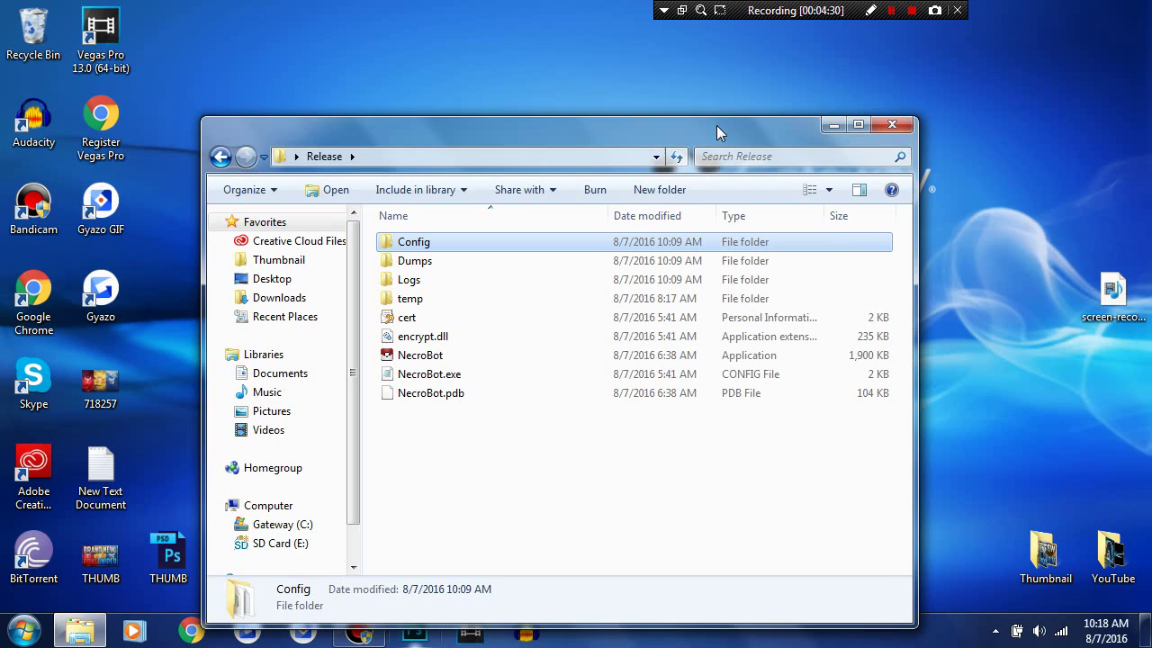
click(680, 360)
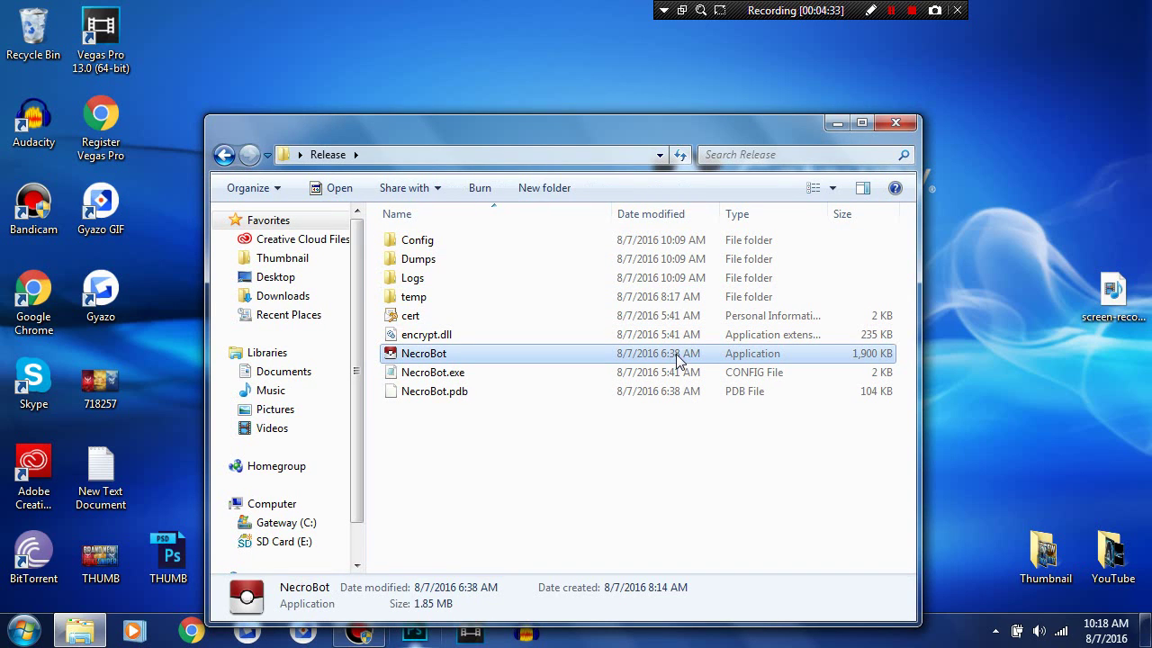
- Launch NecroBot from the Release folder and maximize its console window
double_click(681, 360)
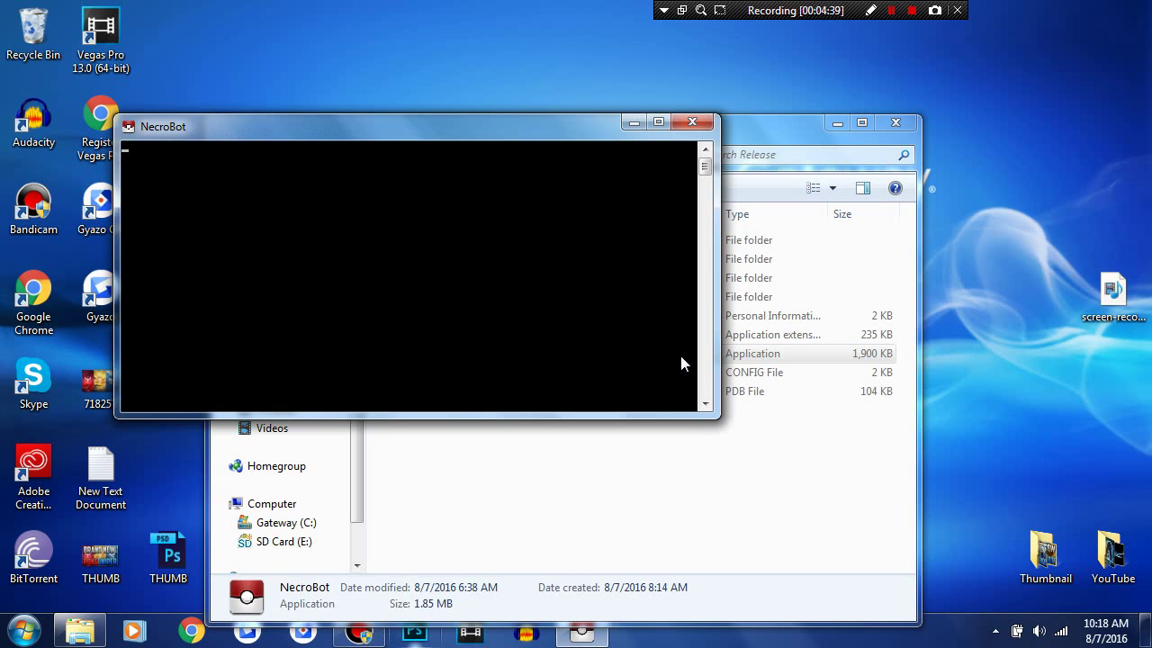
click(657, 121)
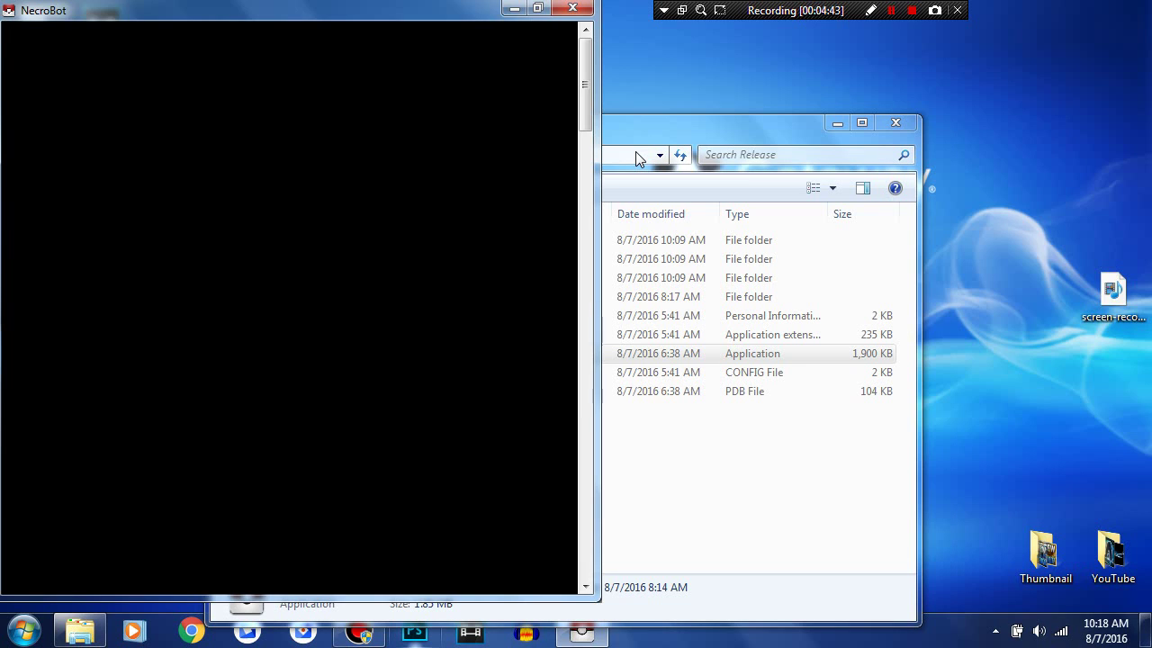